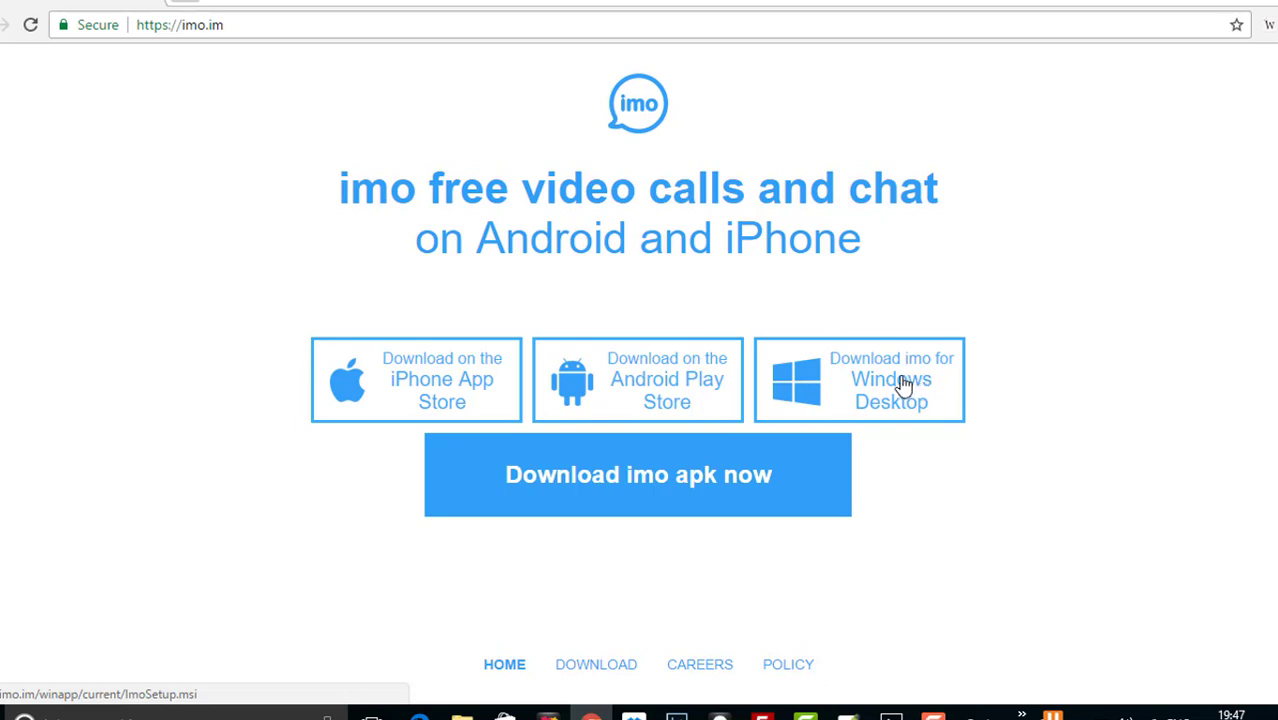
- Download the imo Windows Desktop installer ImoSetup (1).msi from imo.im in Chrome
click(903, 384)
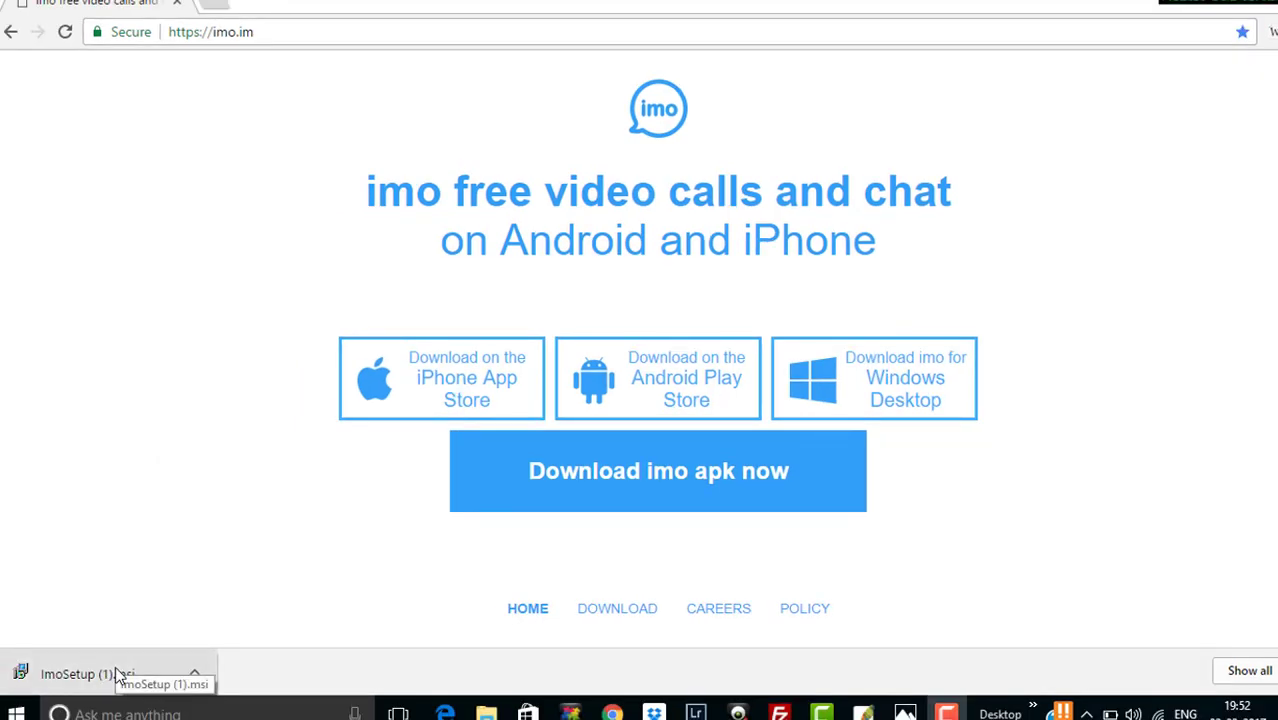
- Run ImoSetup (1).msi, accept the licence terms, install Imo Messenger and launch it
click(117, 675)
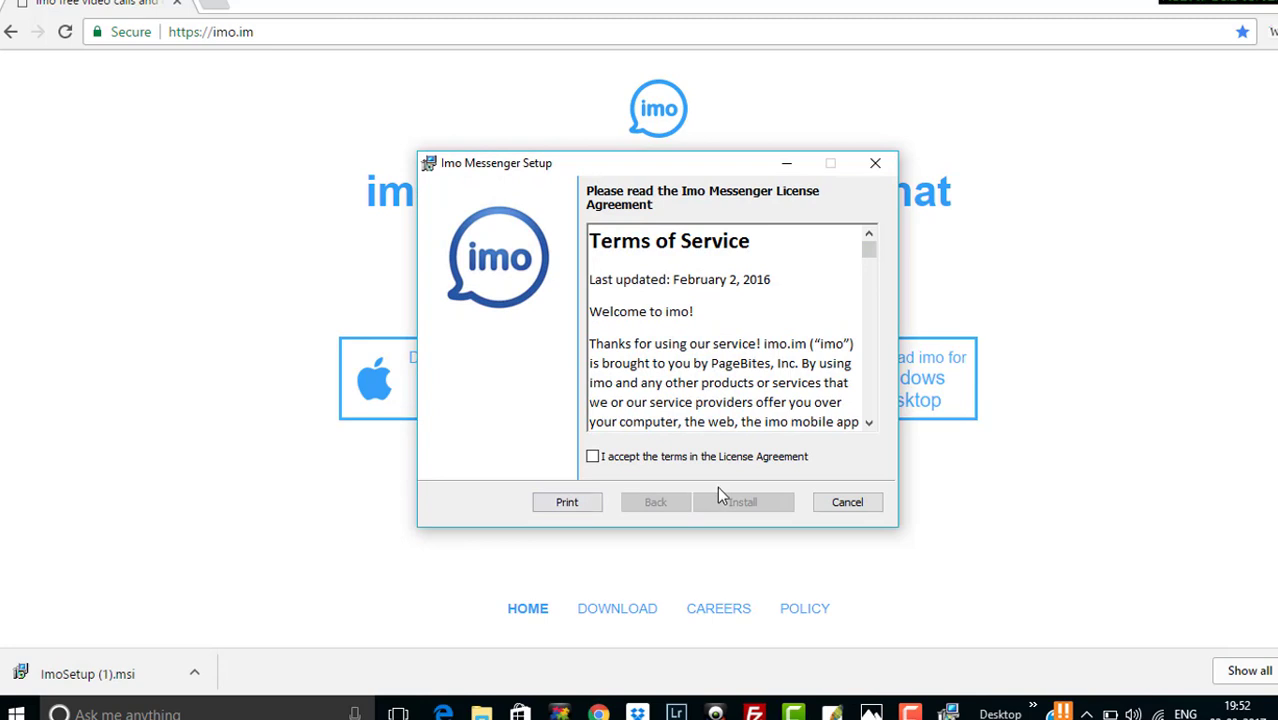
click(593, 458)
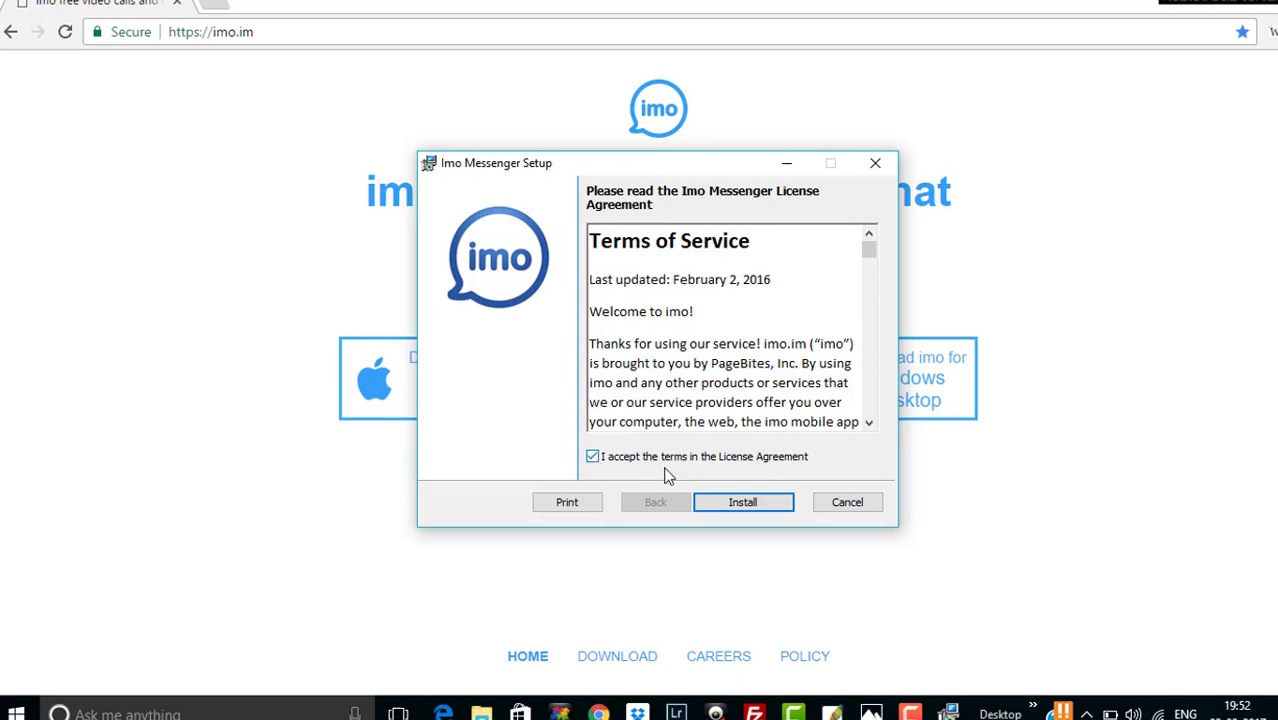
click(741, 510)
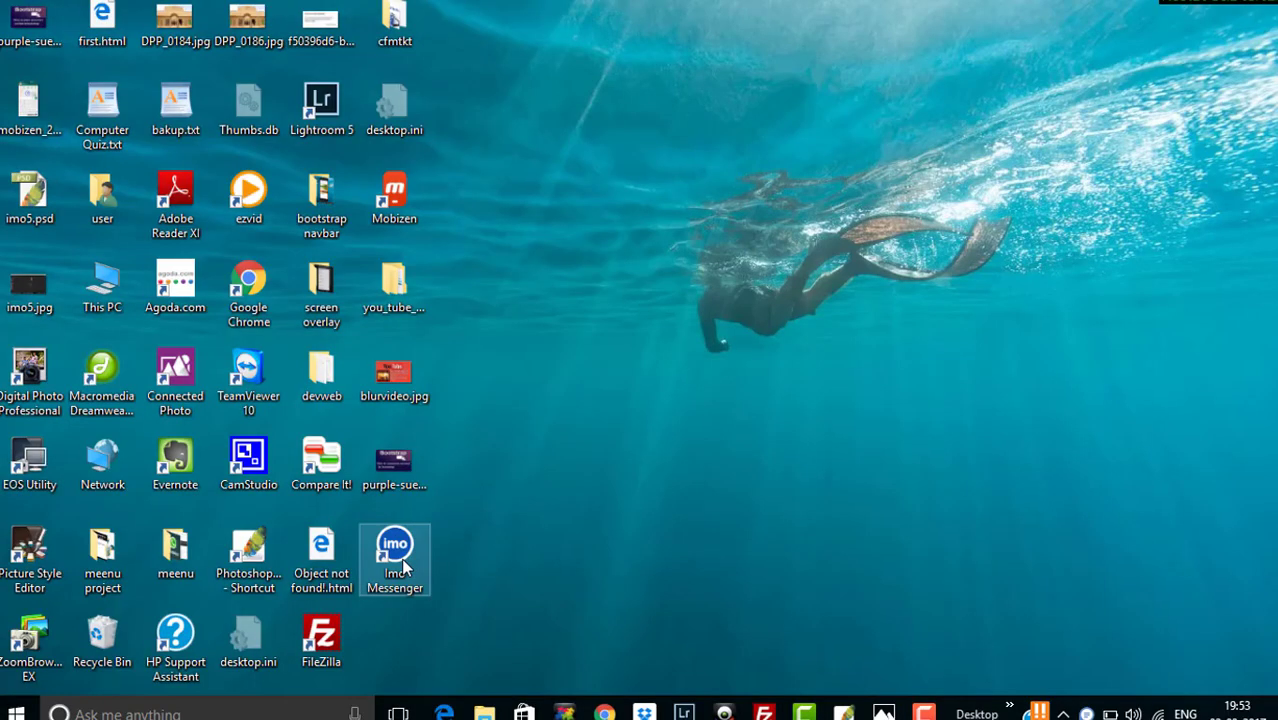
double_click(403, 564)
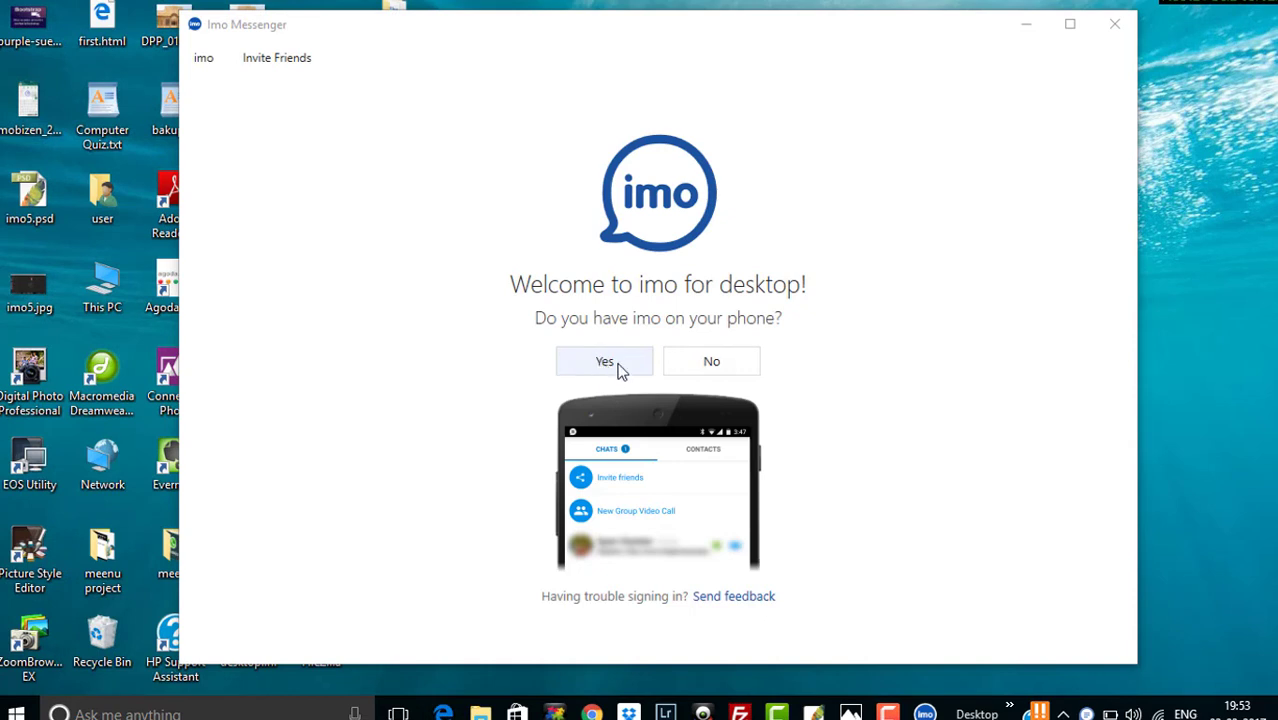
- Confirm imo is on your phone and sign in with the phone number
click(621, 372)
click(656, 448)
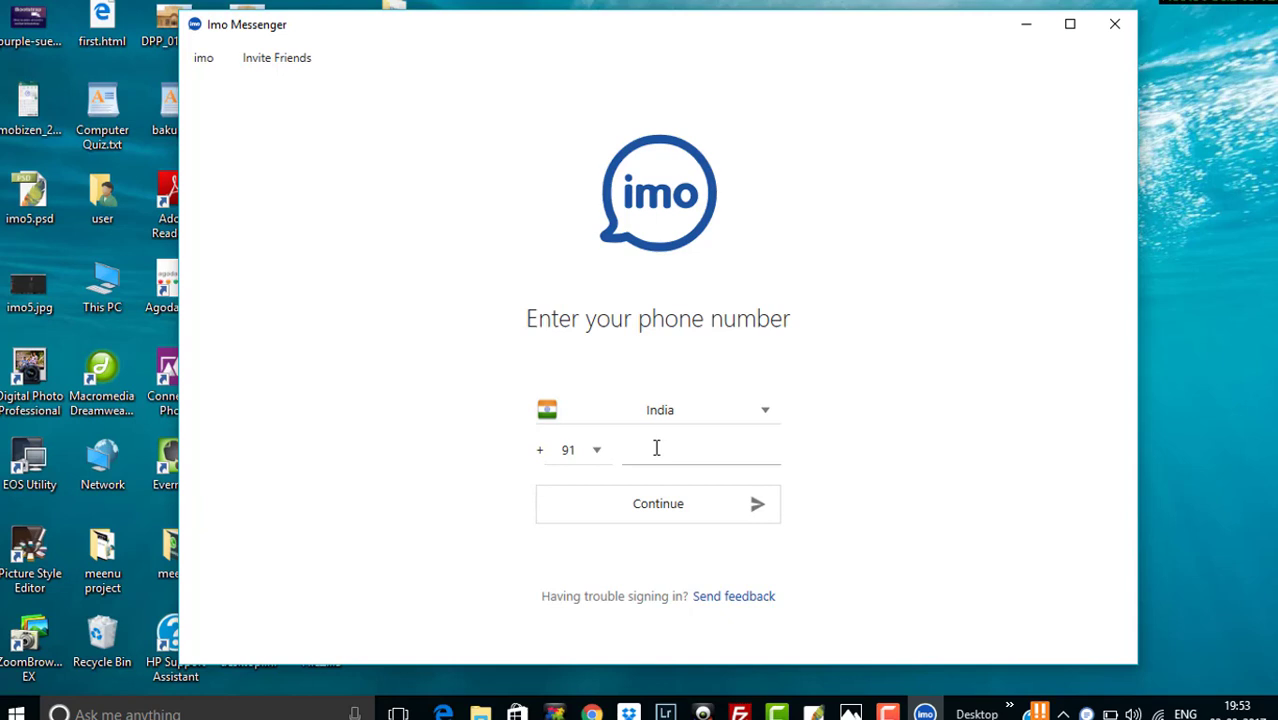
click(689, 494)
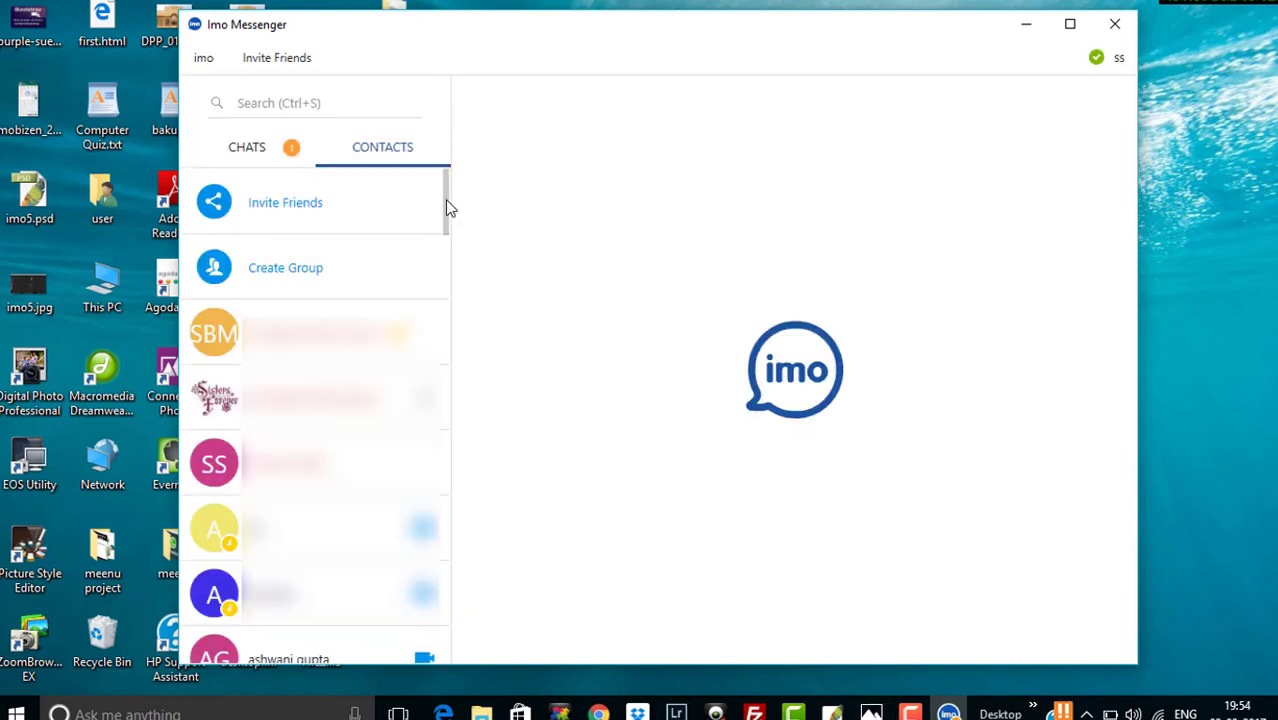
- Scroll the contacts list and start a new group with Create Group
mouse_move(445, 202)
mouse_down()
mouse_move(454, 413)
mouse_move(444, 183)
mouse_up()
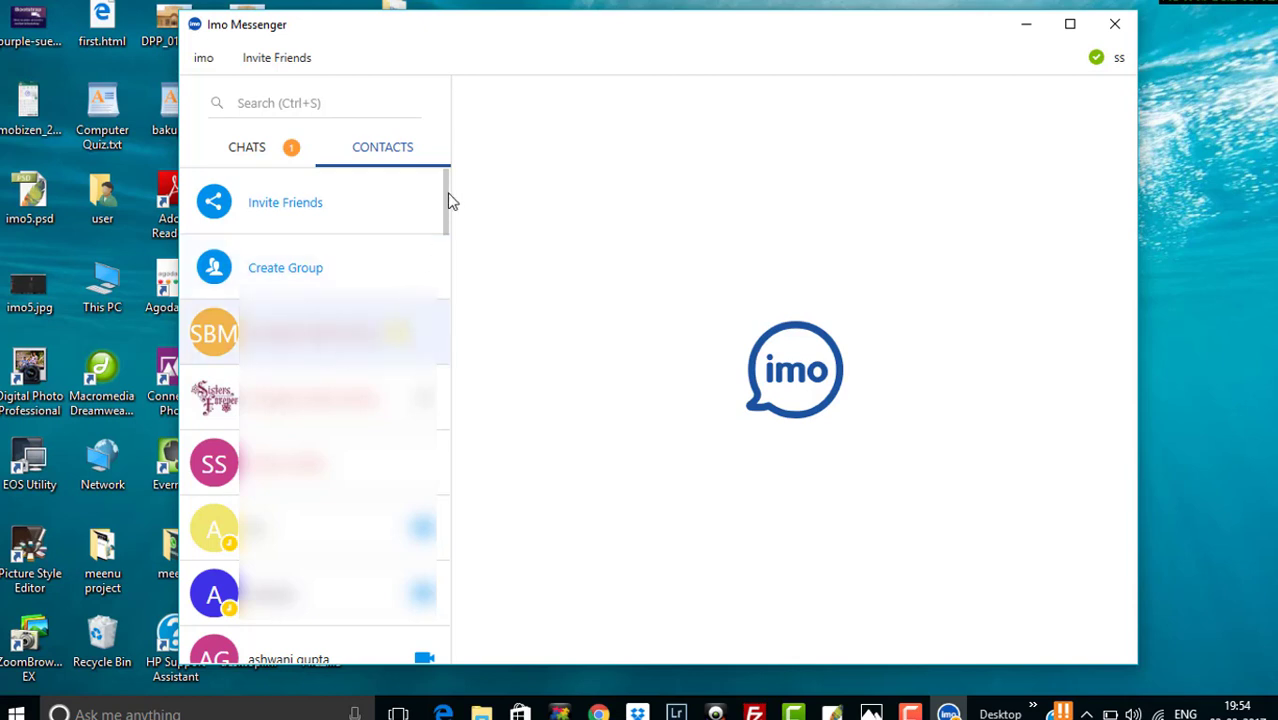
drag(448, 203, 455, 362)
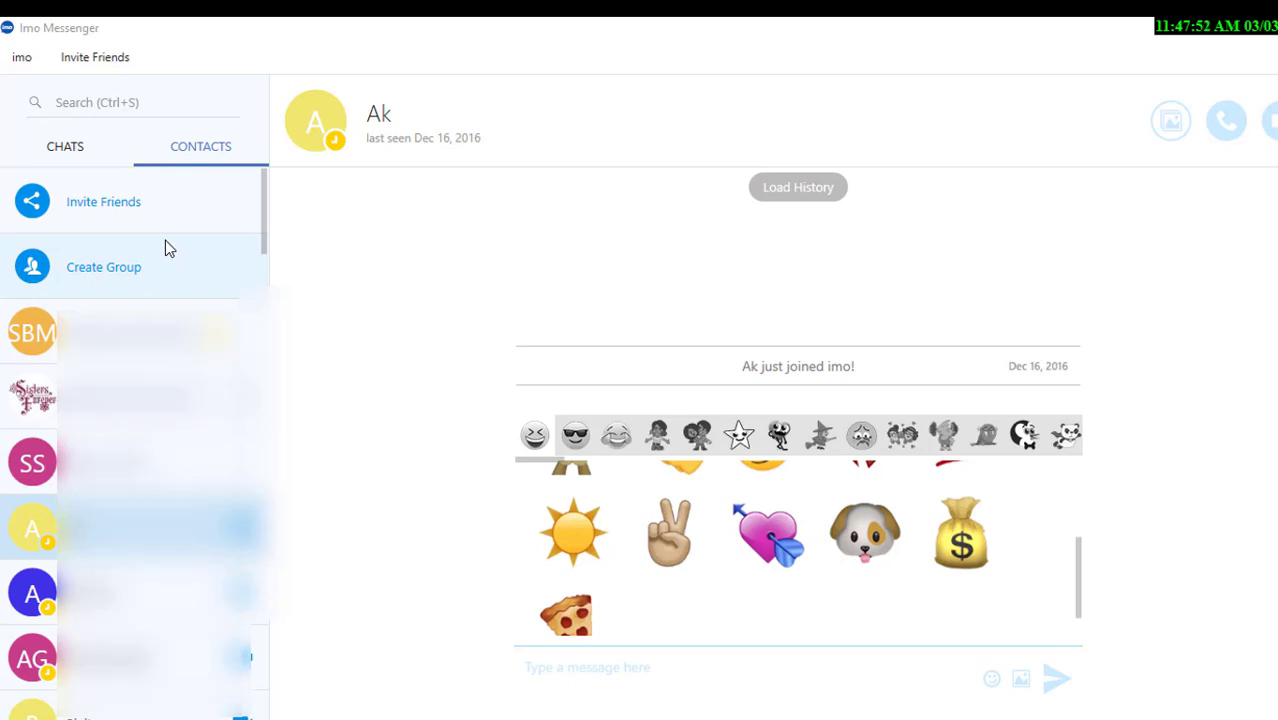
click(140, 266)
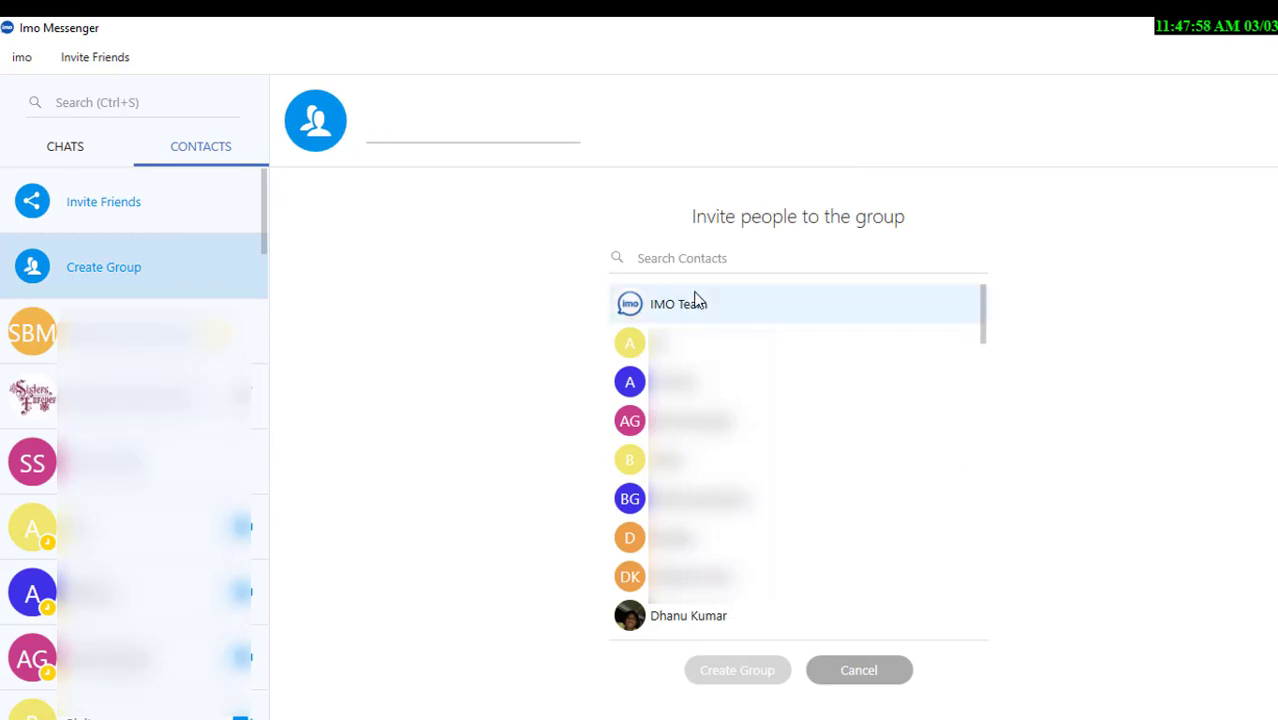
- Select IMO Team and Ak as group members and enter the group name 'group'
click(699, 312)
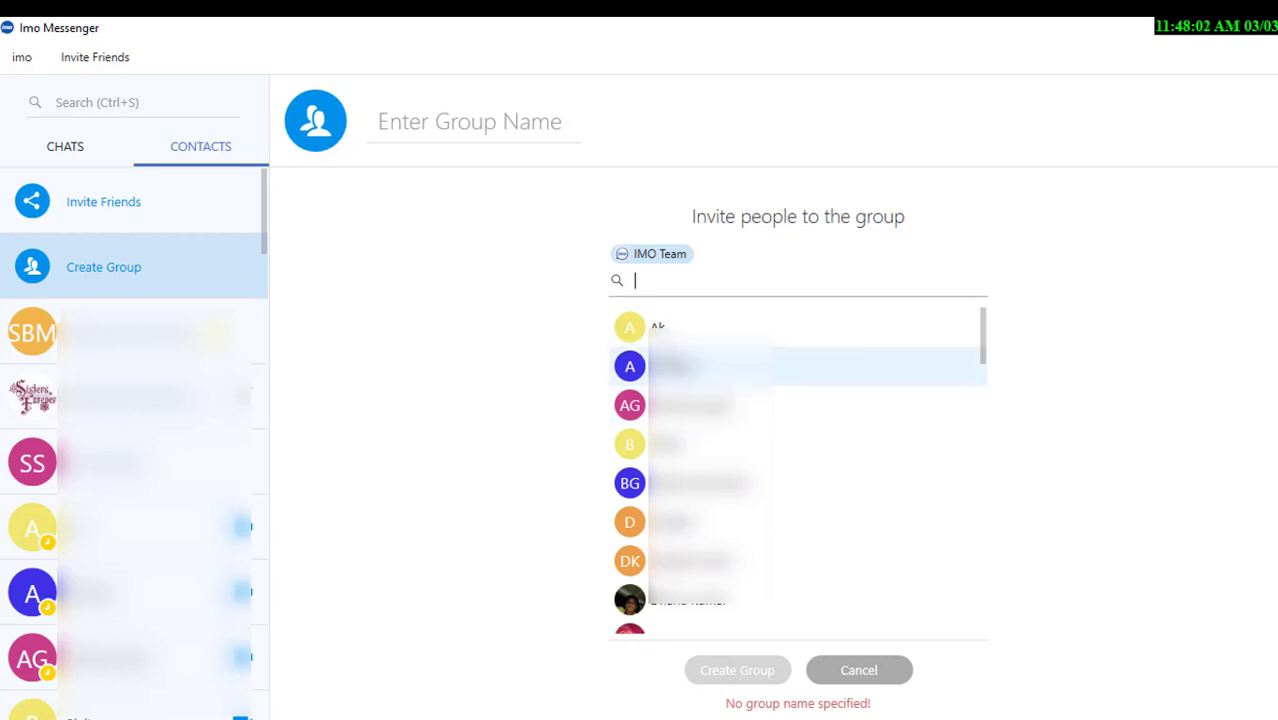
click(699, 327)
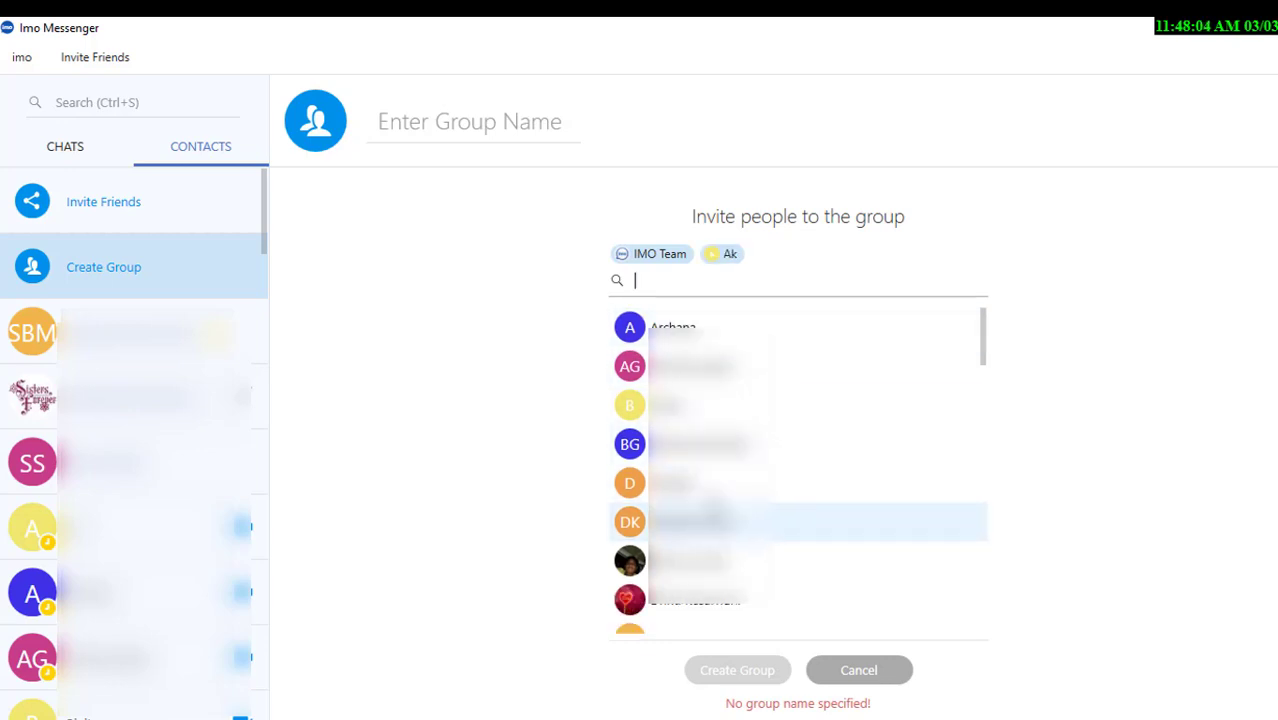
click(622, 256)
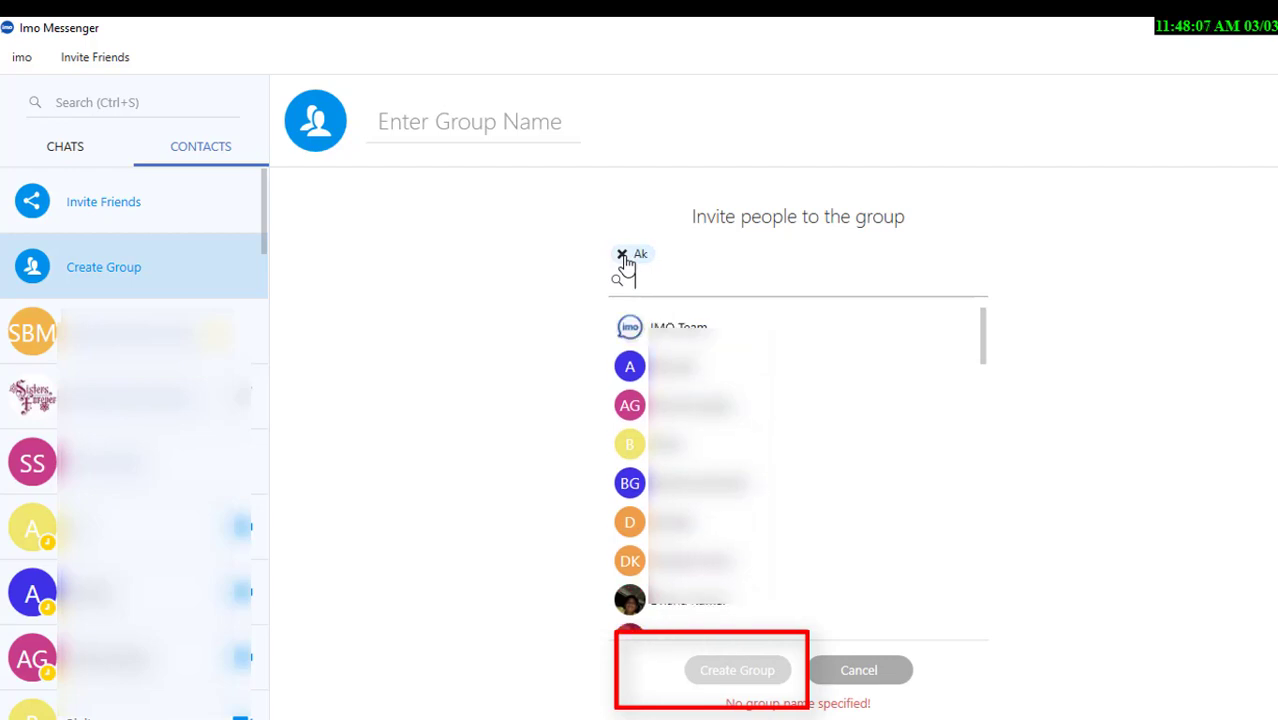
click(728, 318)
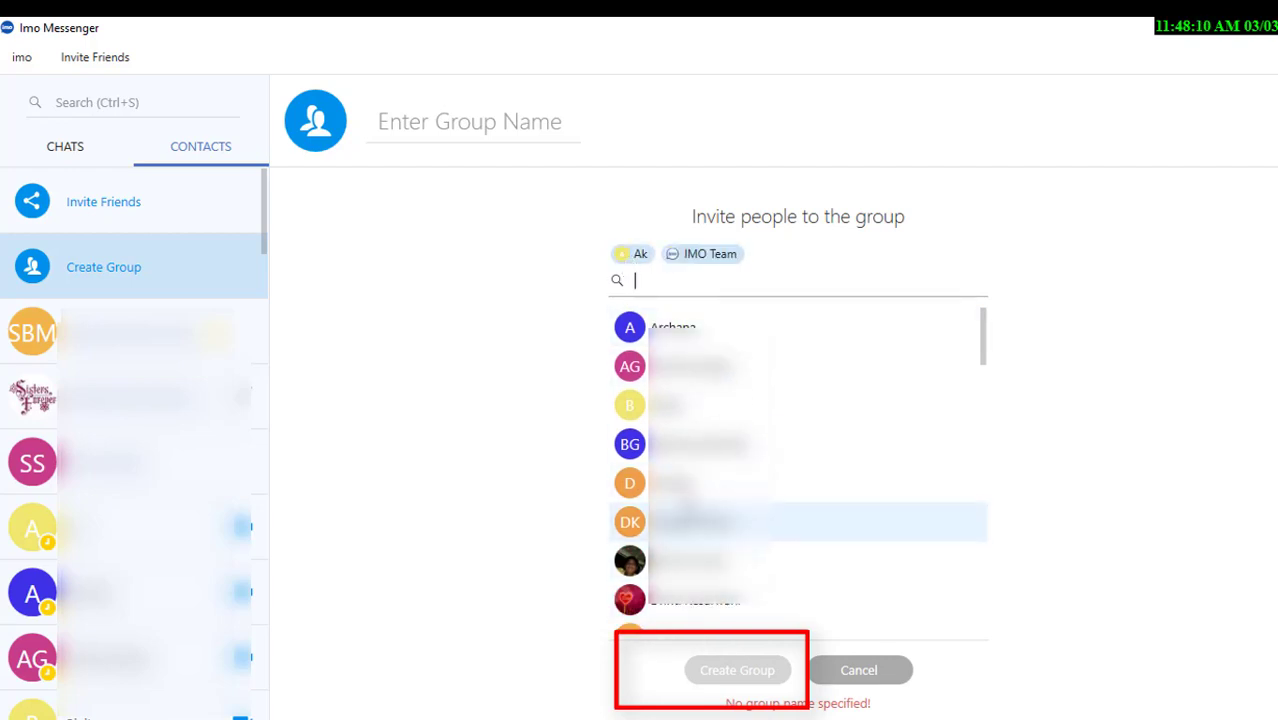
click(458, 107)
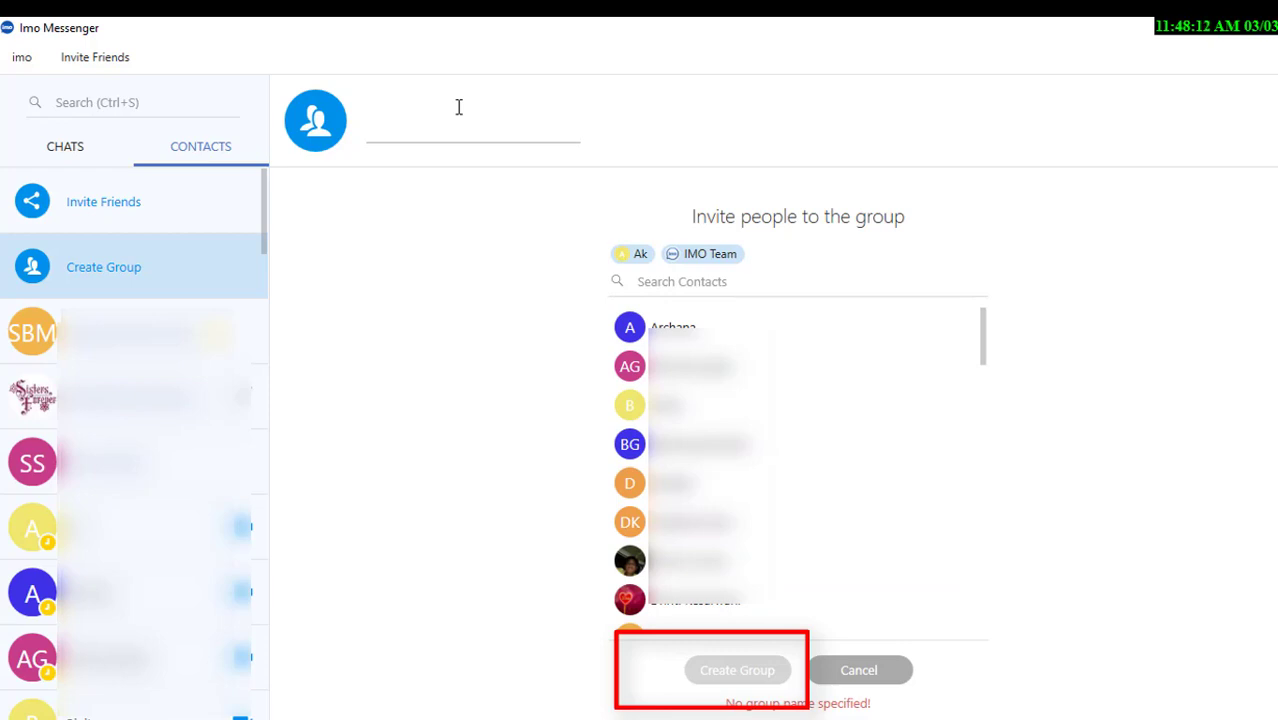
text(gr)
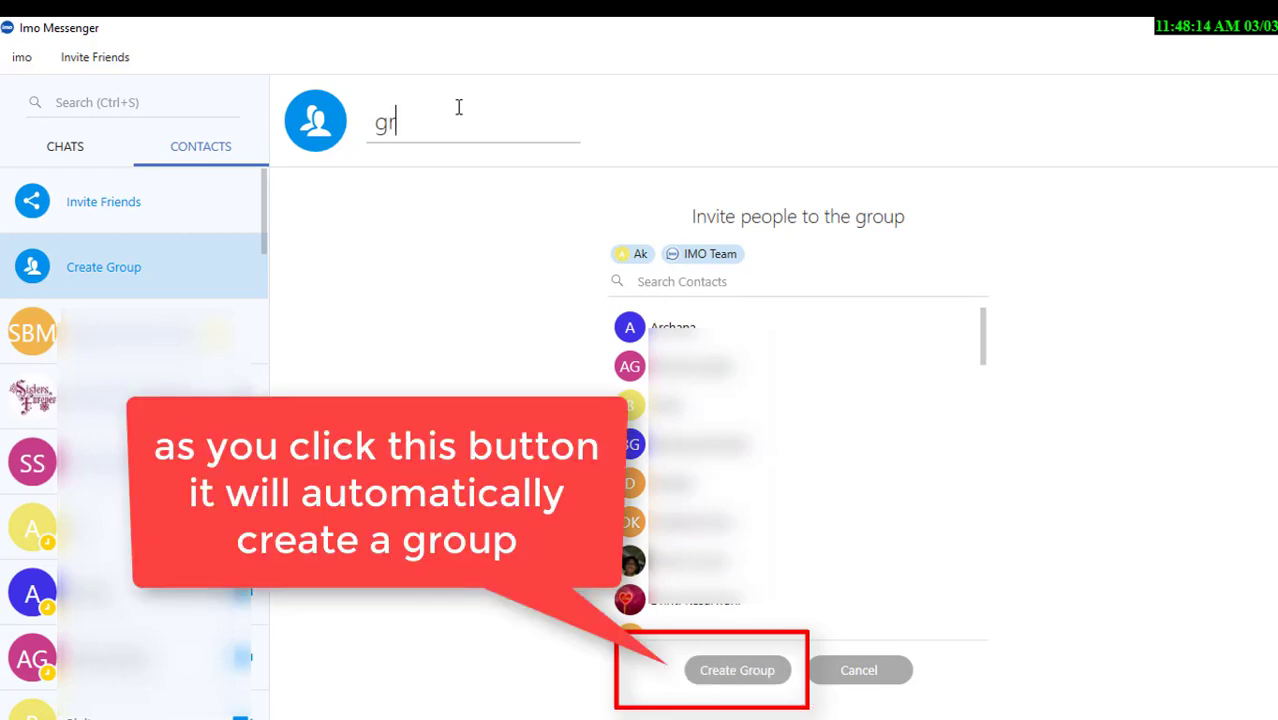
text(oup)
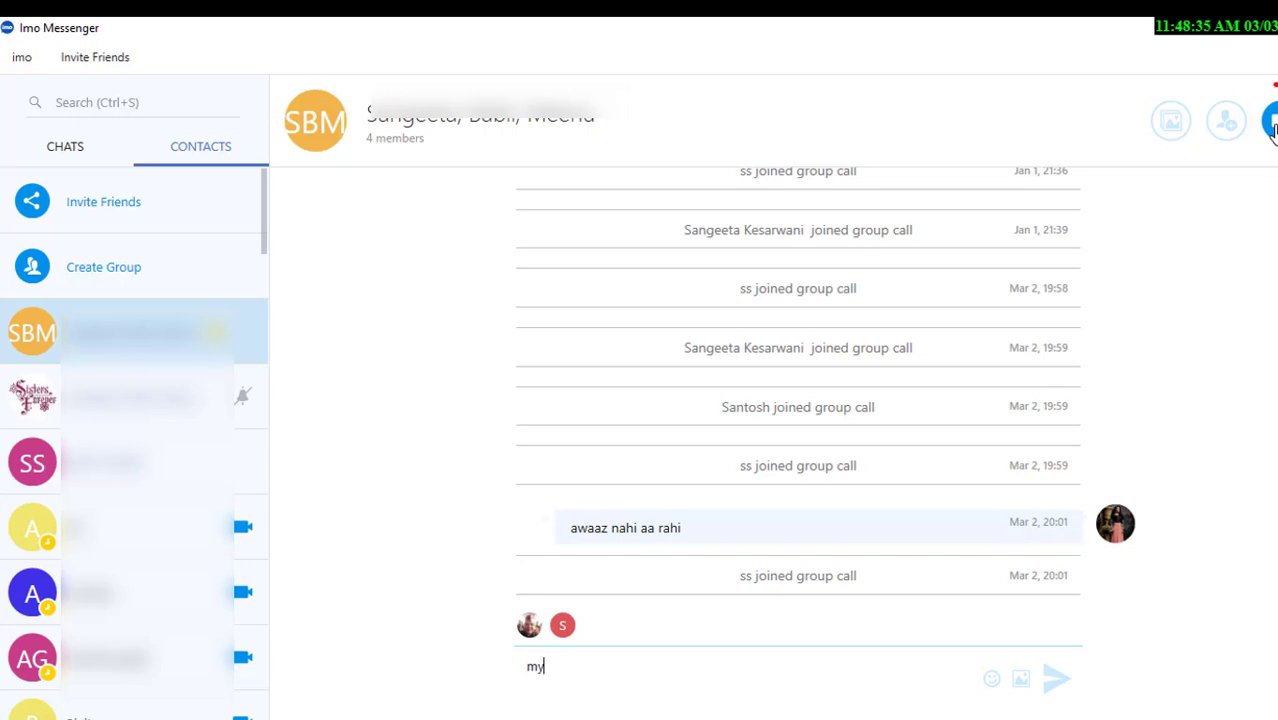
click(1268, 122)
- Open the Profile settings page from the imo menu
click(22, 64)
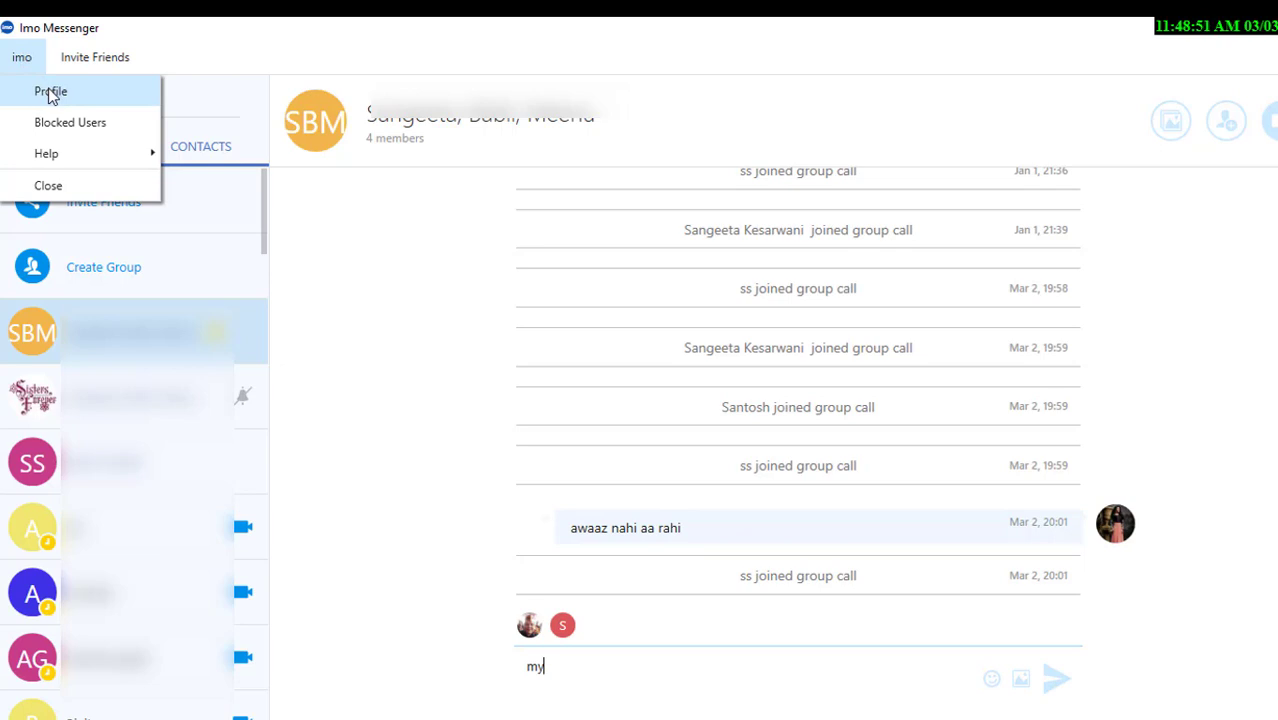
click(50, 93)
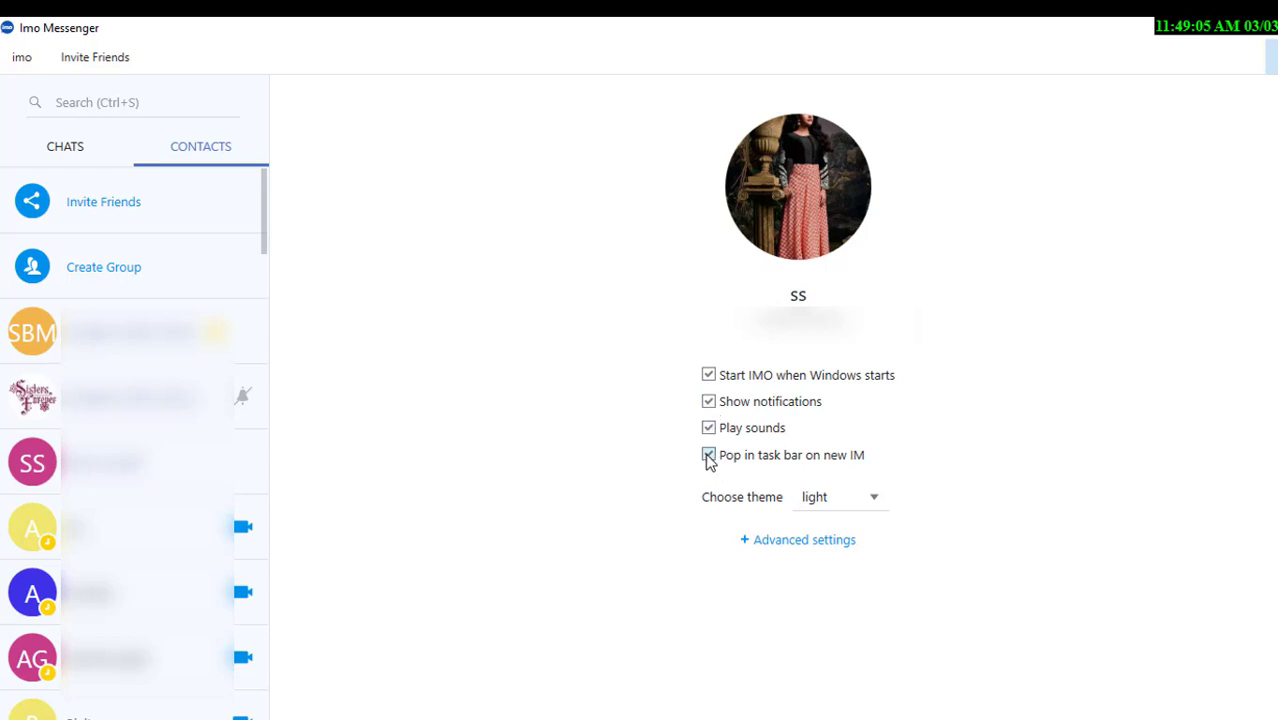
- Toggle taskbar pop-ups off and on, try imo and dark themes, keep light, expand advanced settings
click(708, 456)
click(708, 456)
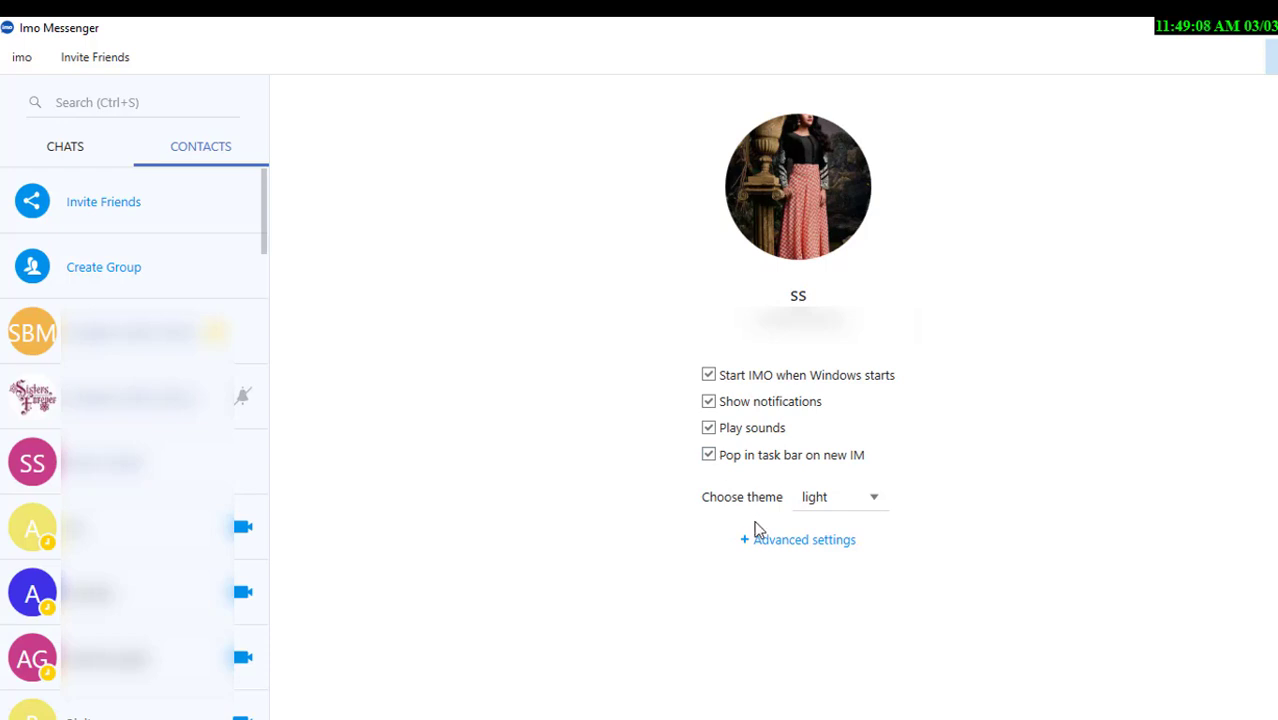
click(873, 499)
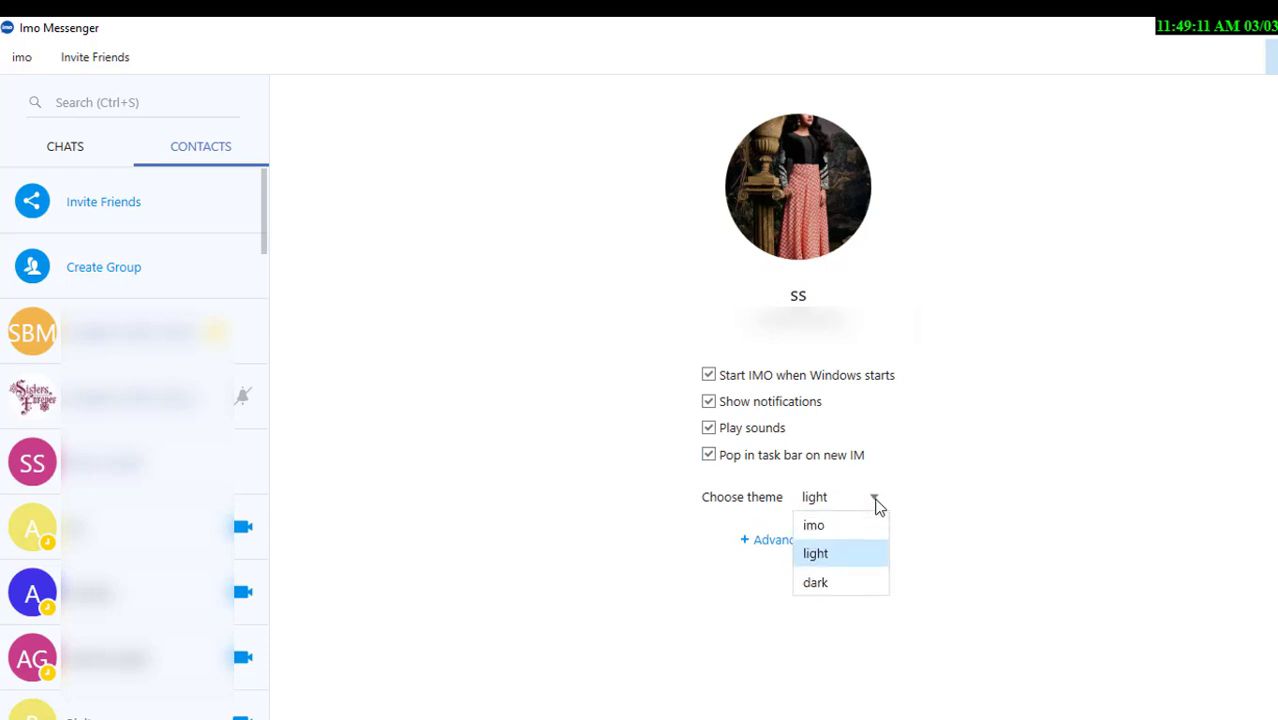
click(850, 525)
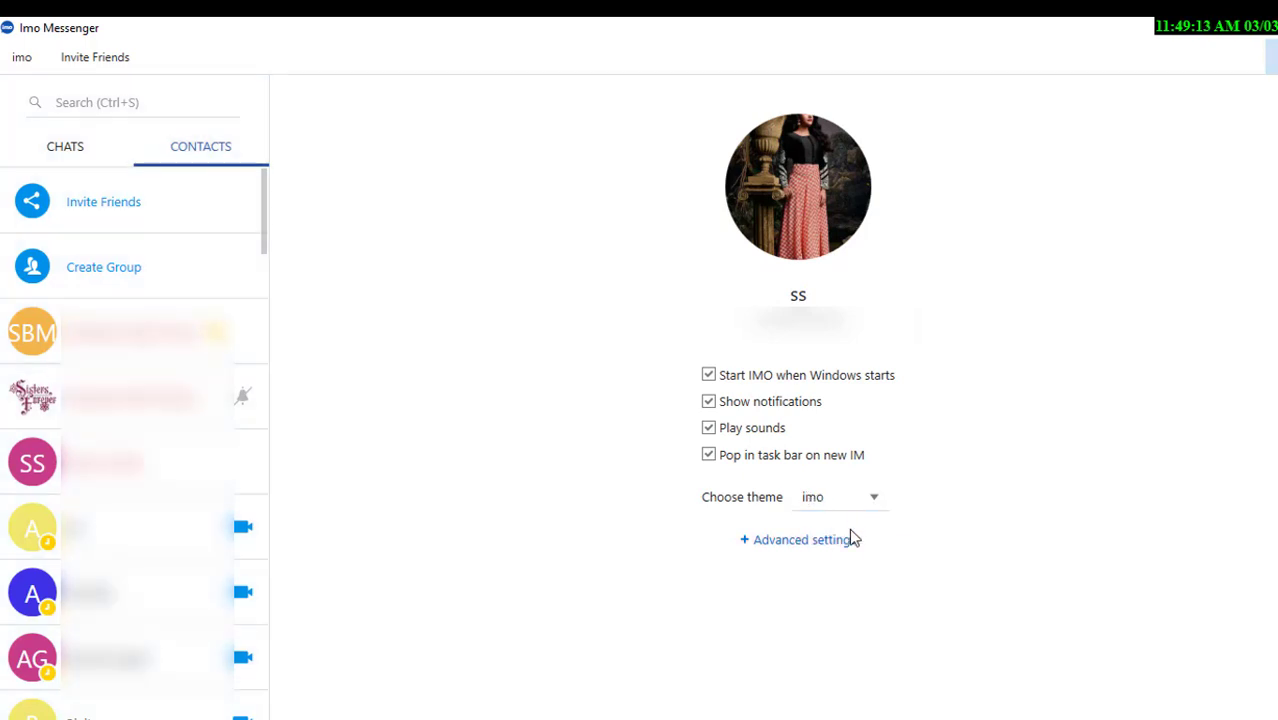
click(877, 503)
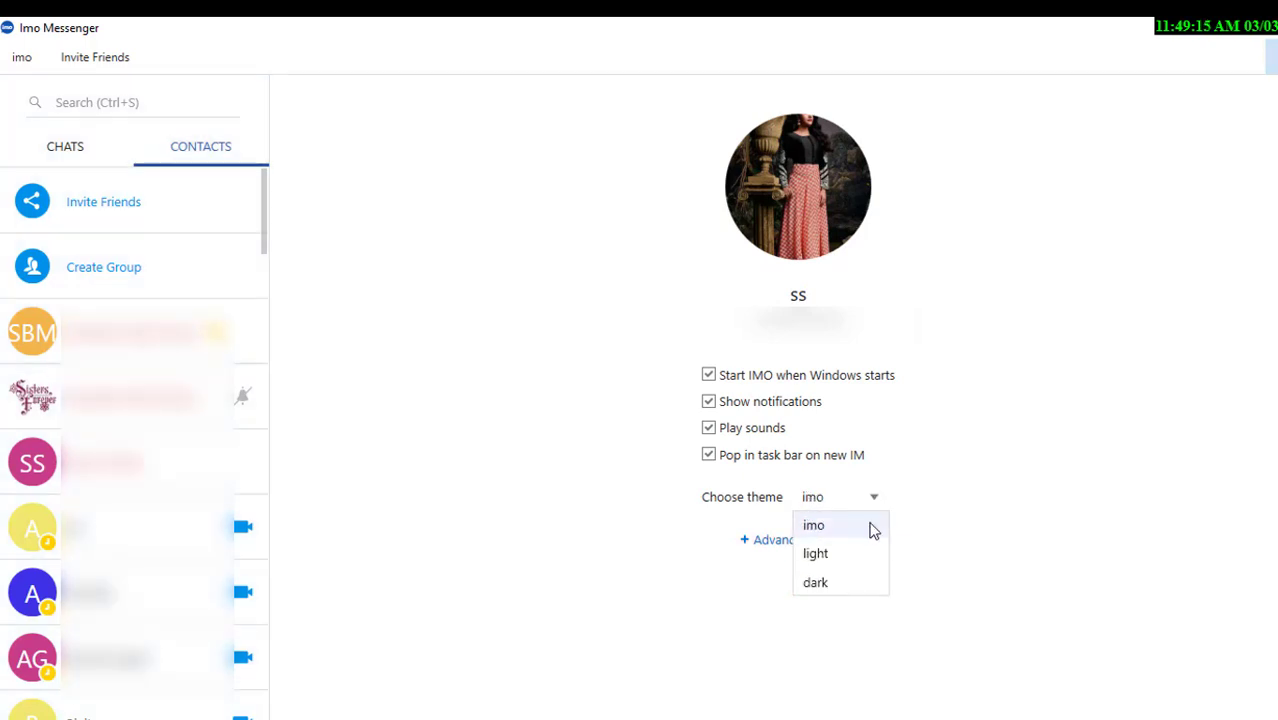
click(834, 590)
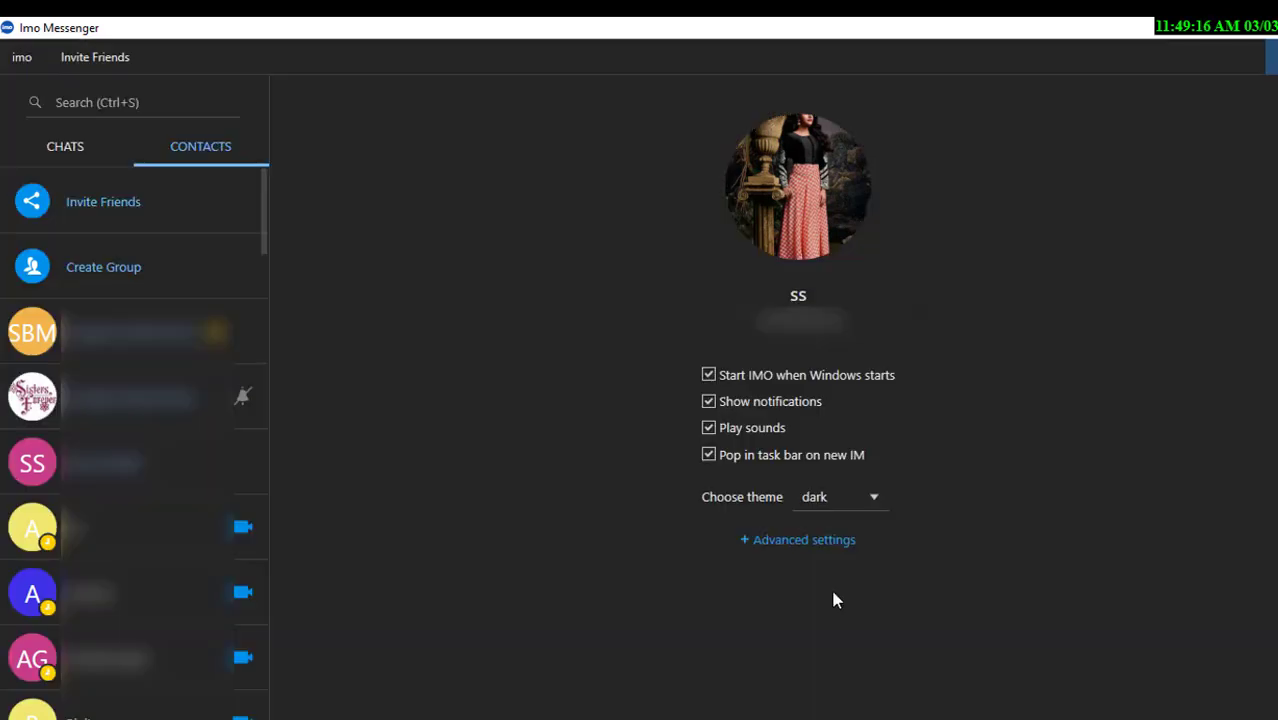
click(873, 503)
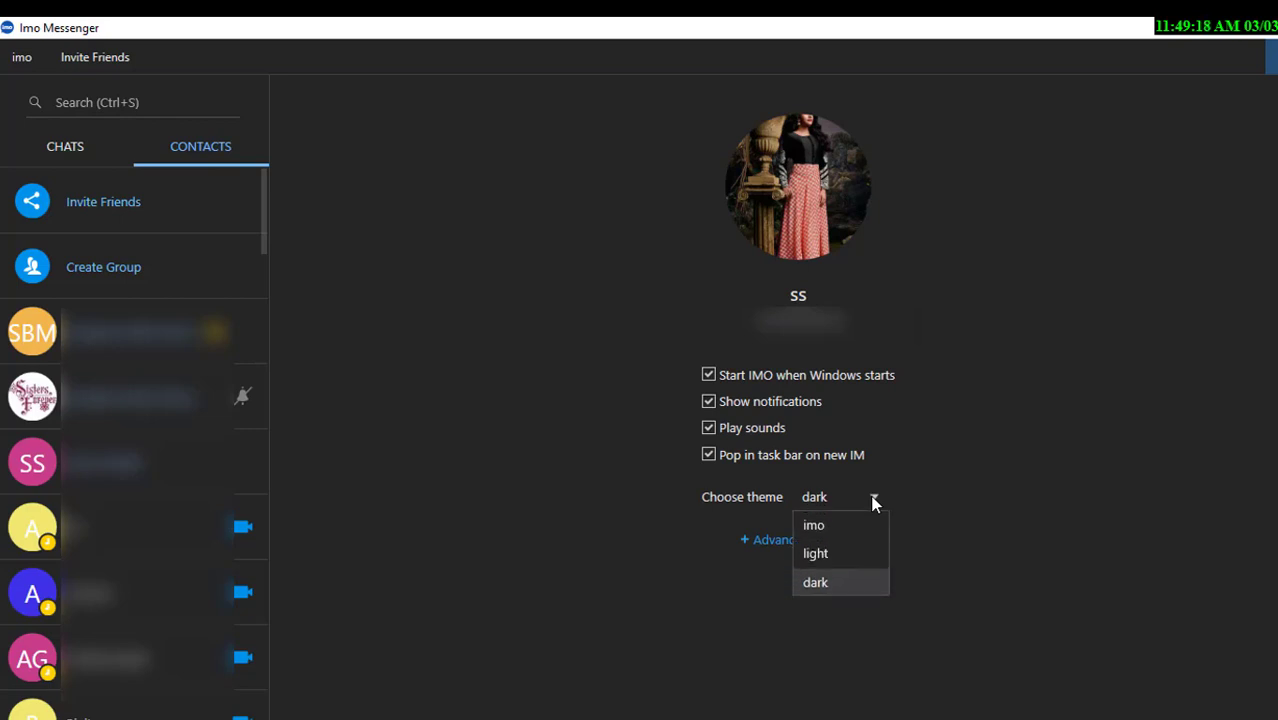
click(860, 551)
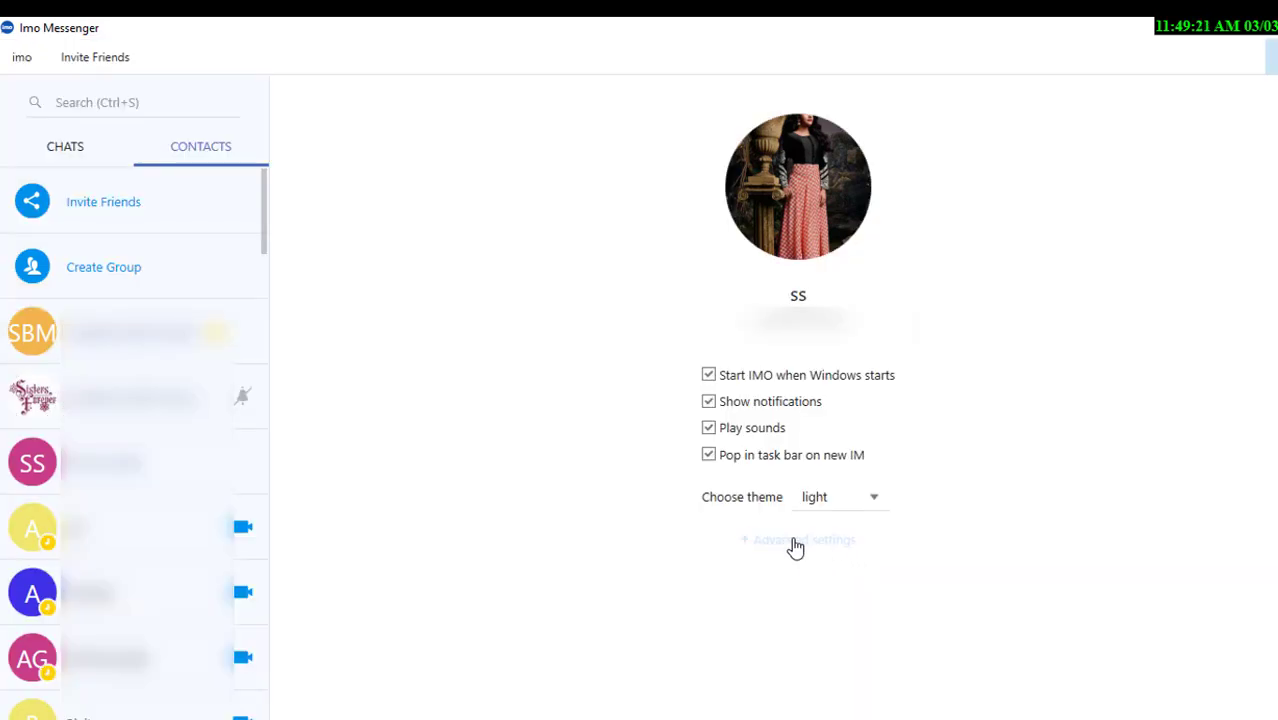
click(795, 545)
click(101, 52)
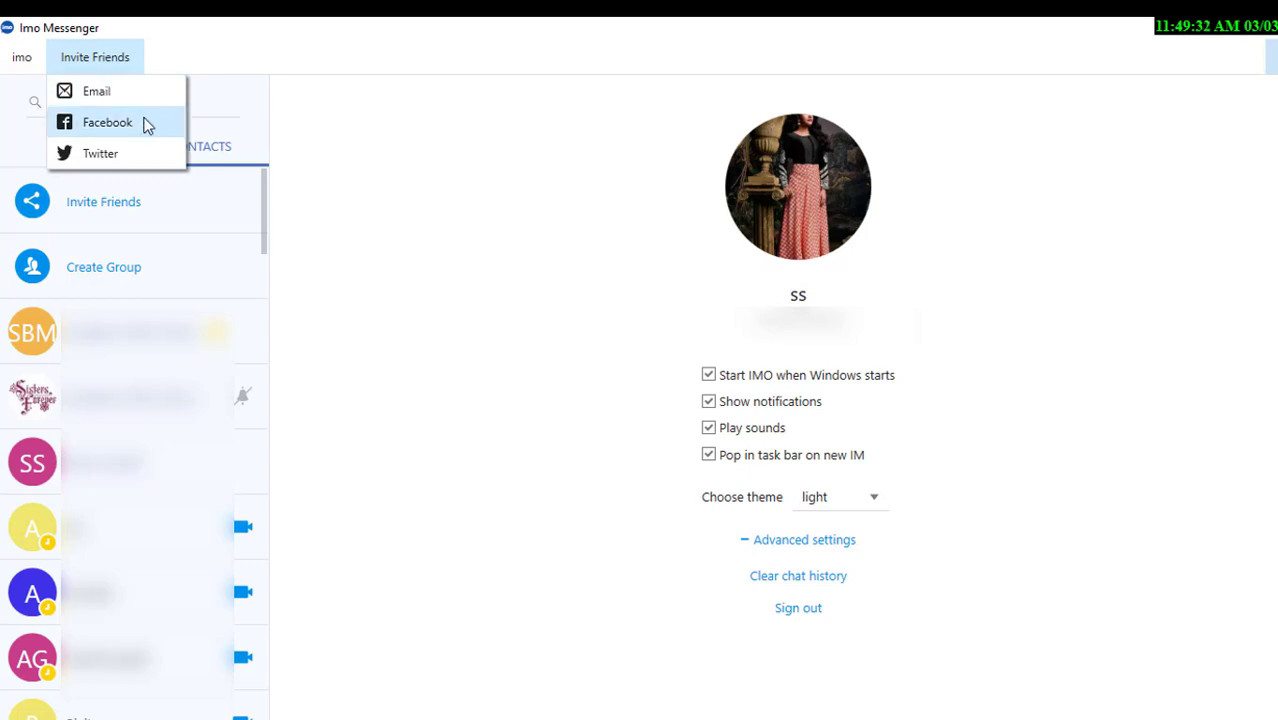
- Open the Blocked Users list from the imo menu
click(28, 57)
click(33, 66)
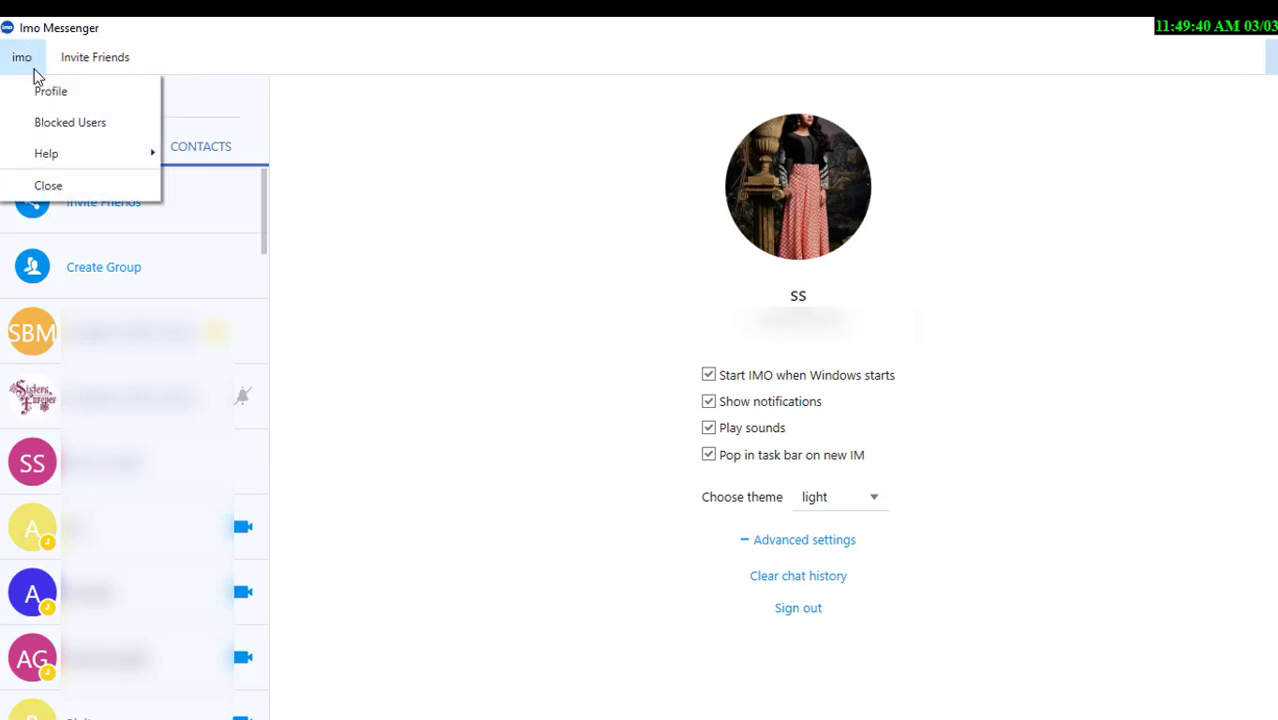
click(62, 124)
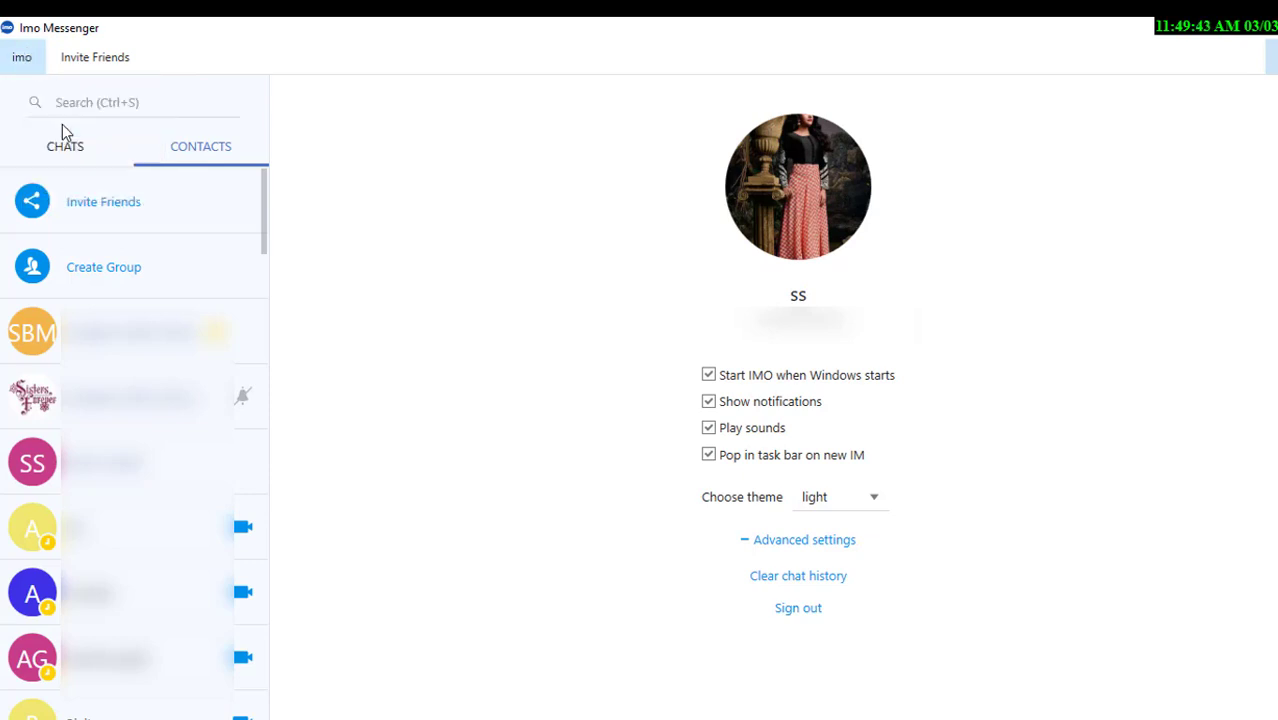